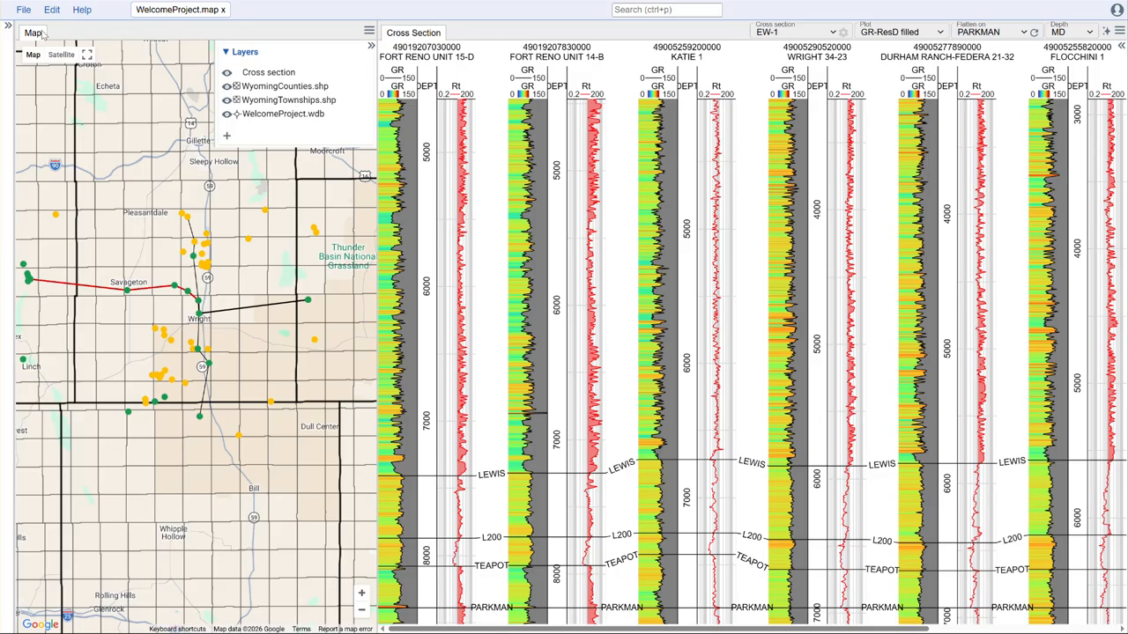
# Show the project file list and open the geoscience tutorial from the help's welcome page
pyautogui.click(7, 27)
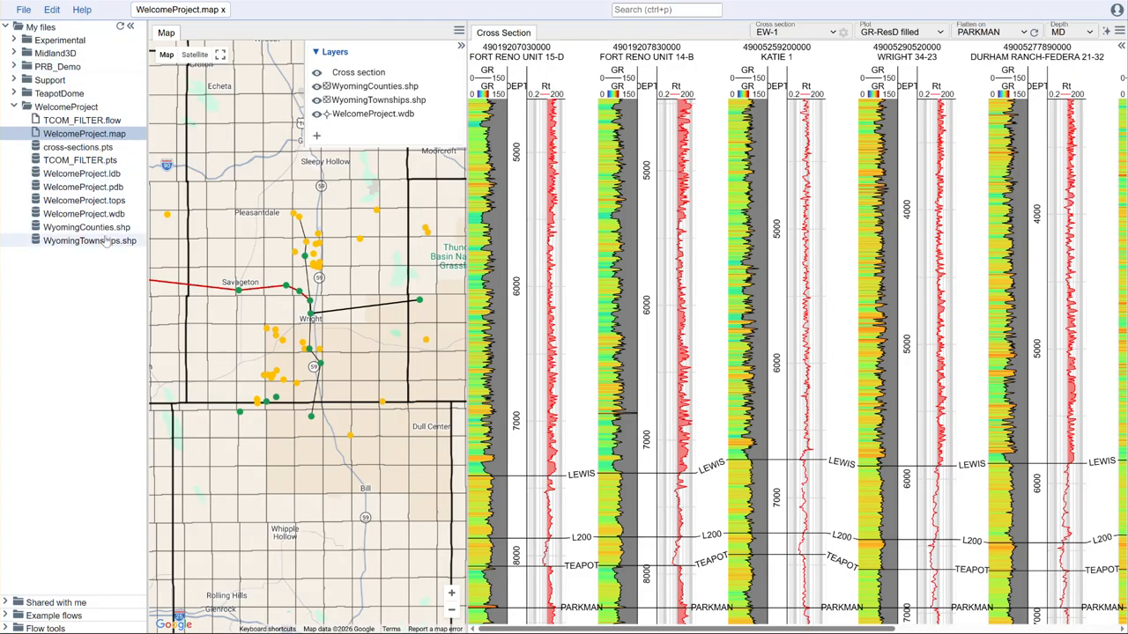
pyautogui.click(81, 13)
pyautogui.click(63, 48)
pyautogui.click(500, 167)
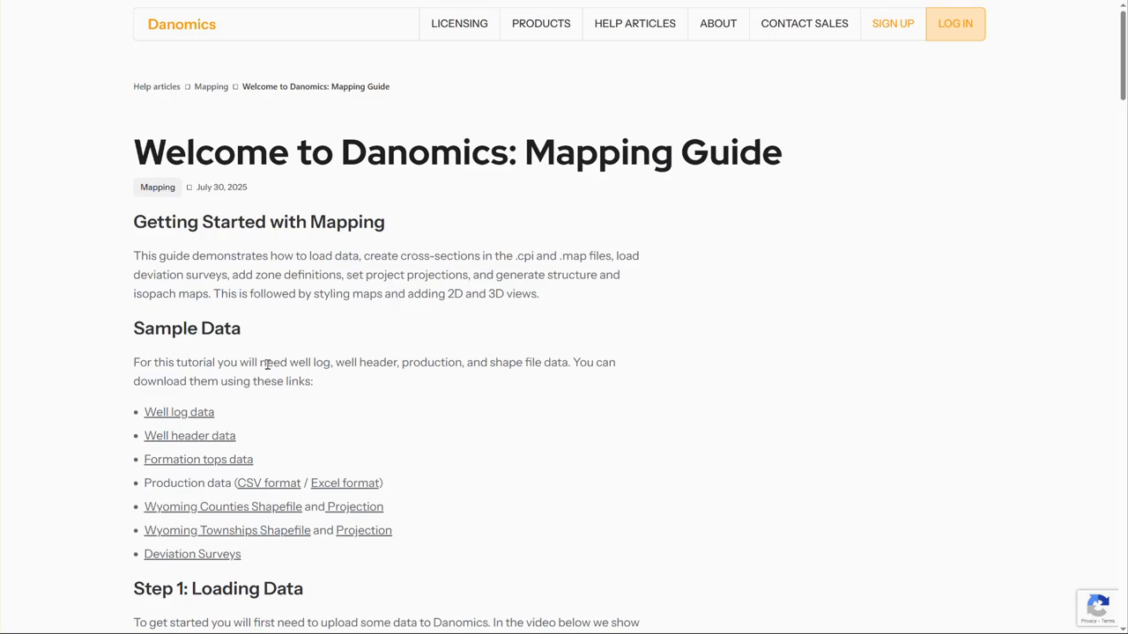
# Download the Deviation Surveys sample data from the mapping guide, return to the project and close the welcome page
pyautogui.scroll(-2, 270, 365)
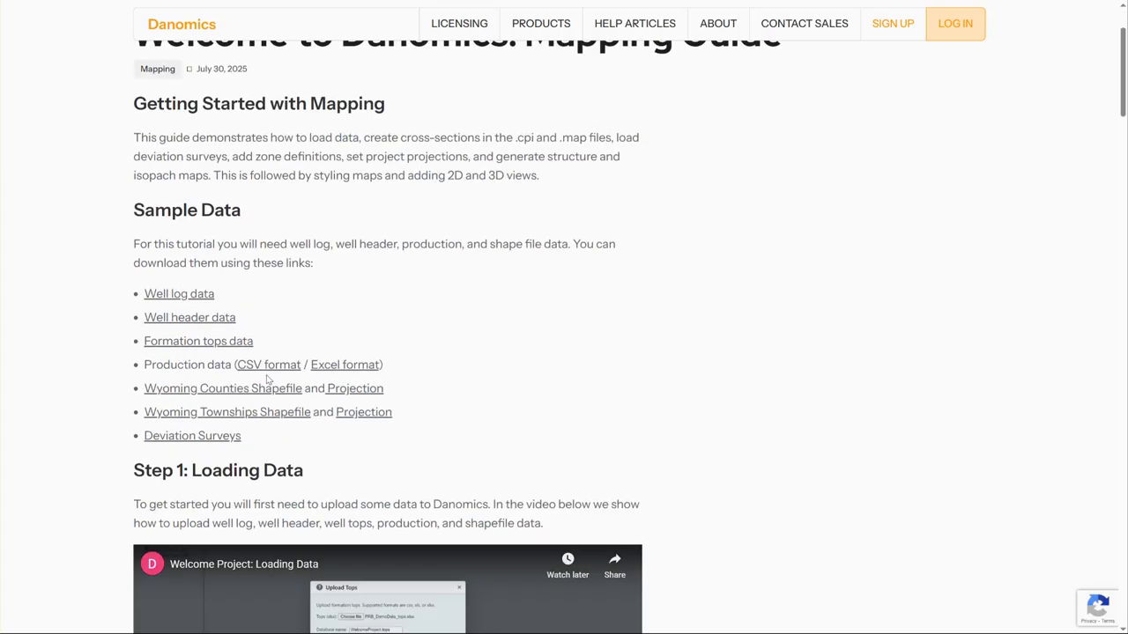
pyautogui.click(192, 436)
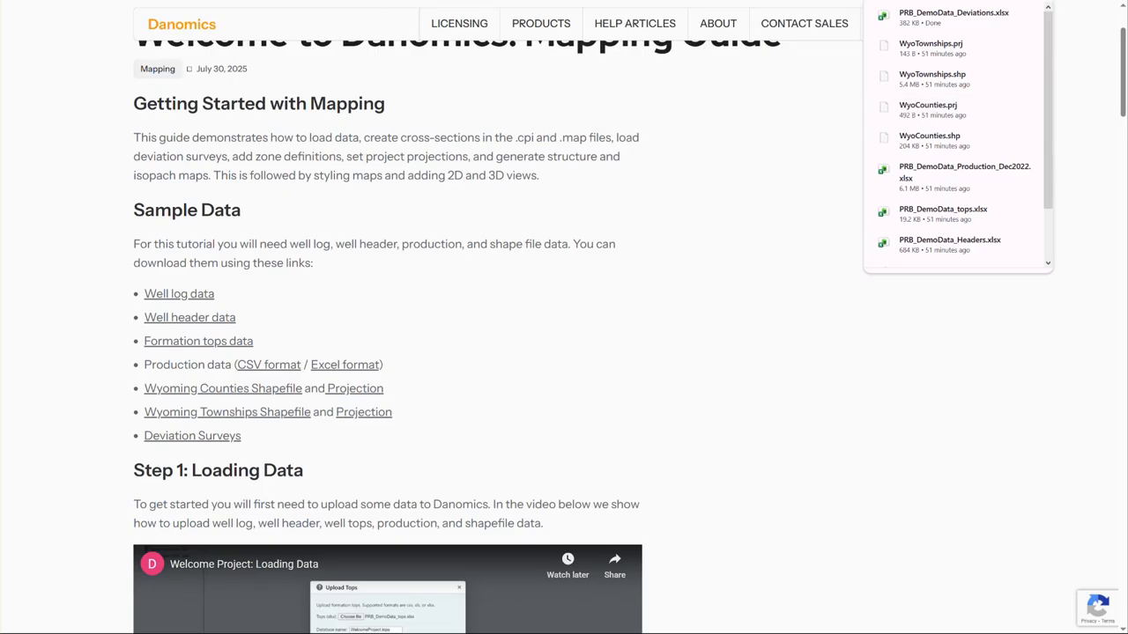
pyautogui.click(274, 0)
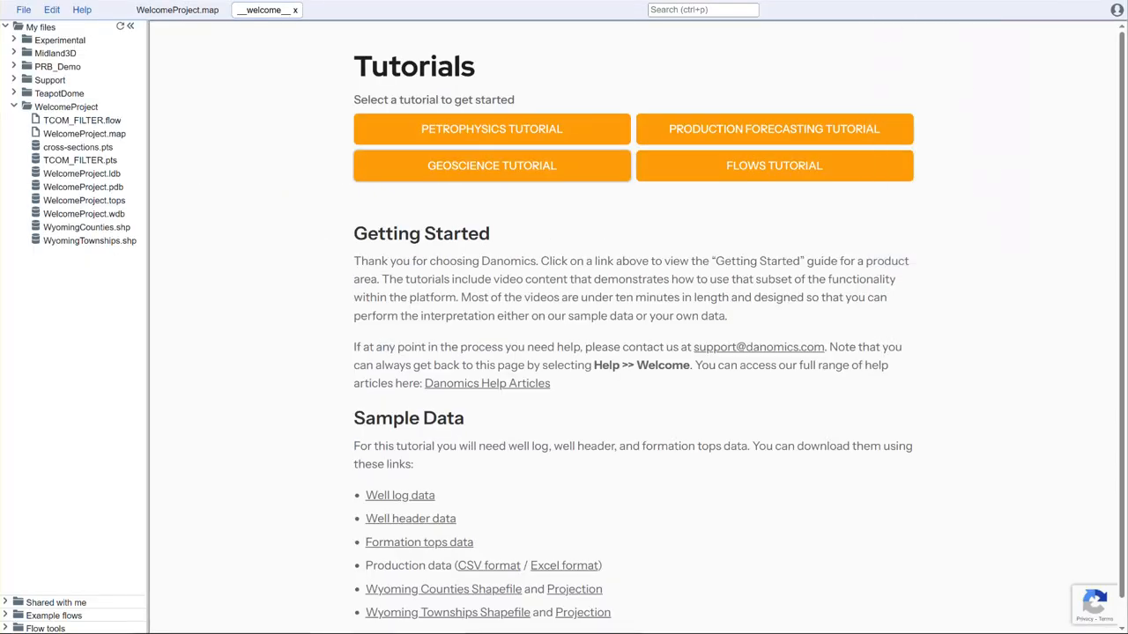
pyautogui.click(295, 11)
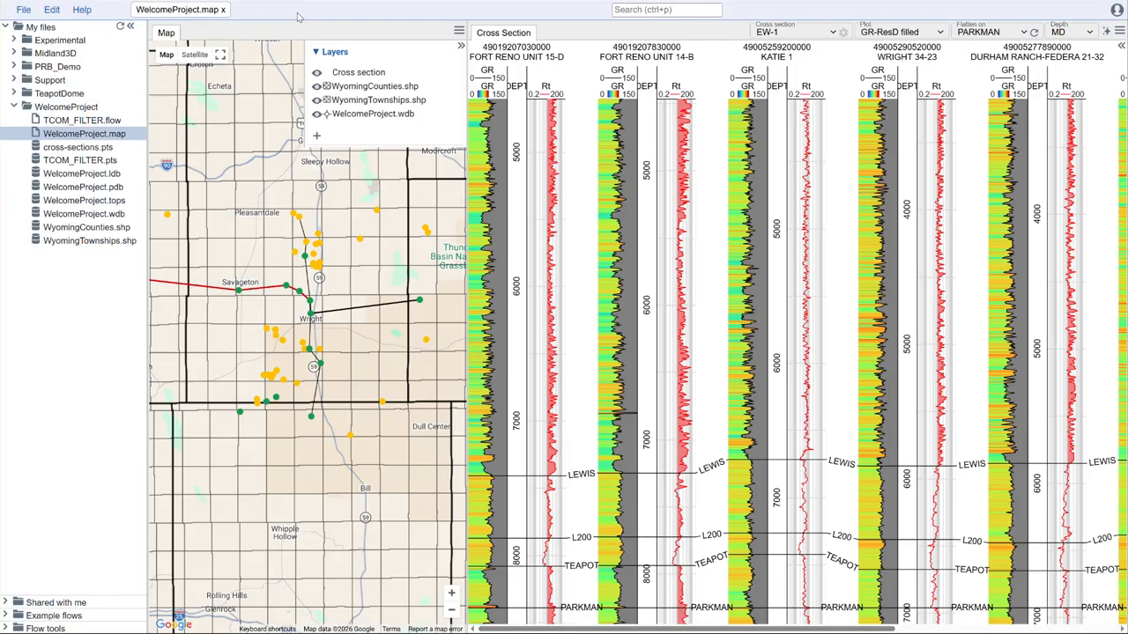
# Start a points upload into the WelcomeProject folder with PRB_DemoData_Deviations.xlsx from Downloads as the source file
pyautogui.rightClick(70, 108)
pyautogui.moveTo(123, 139)
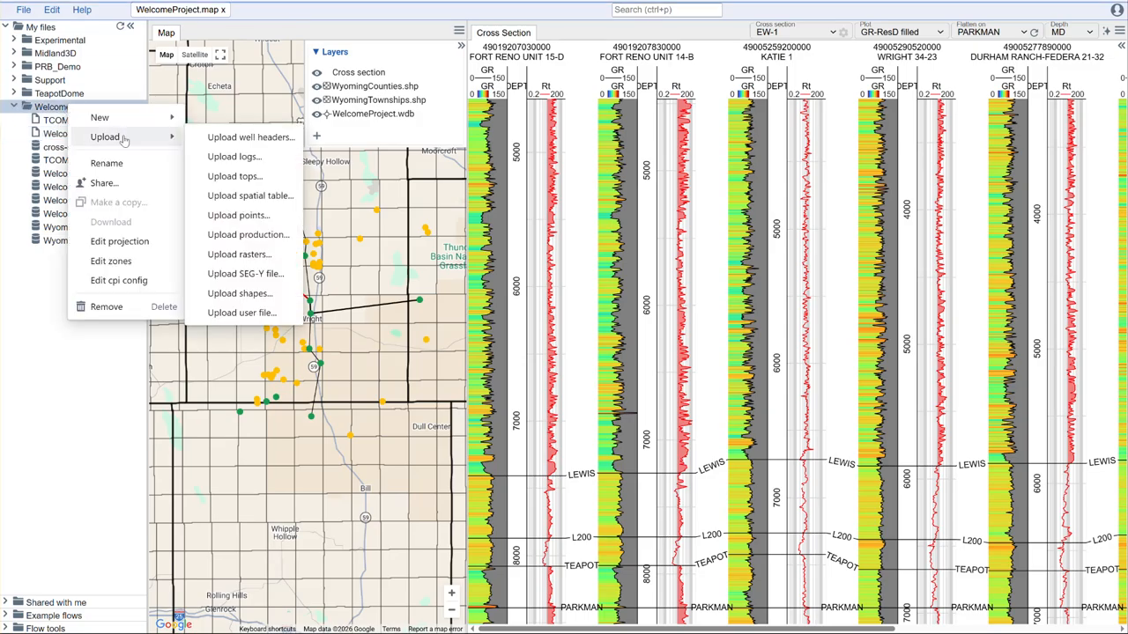
pyautogui.click(250, 215)
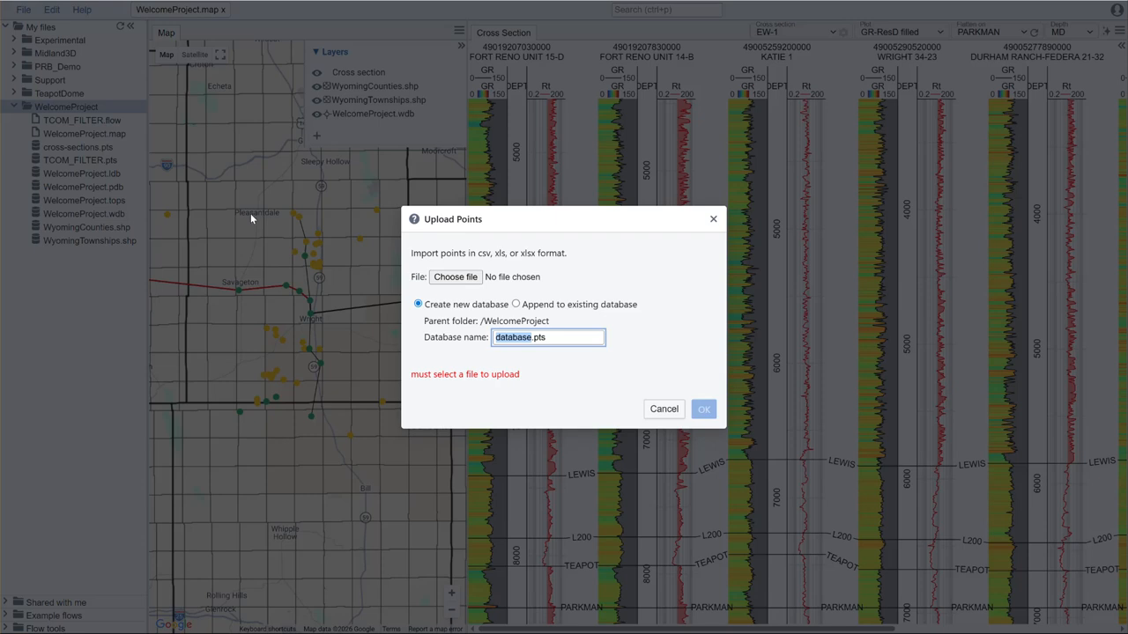
pyautogui.click(452, 280)
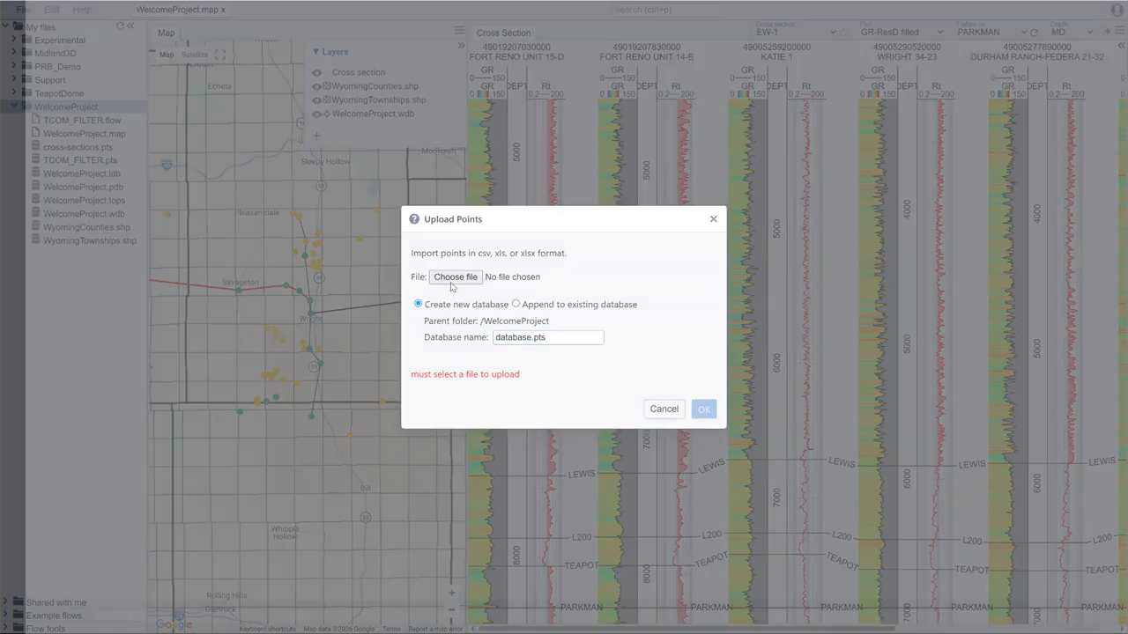
pyautogui.click(203, 49)
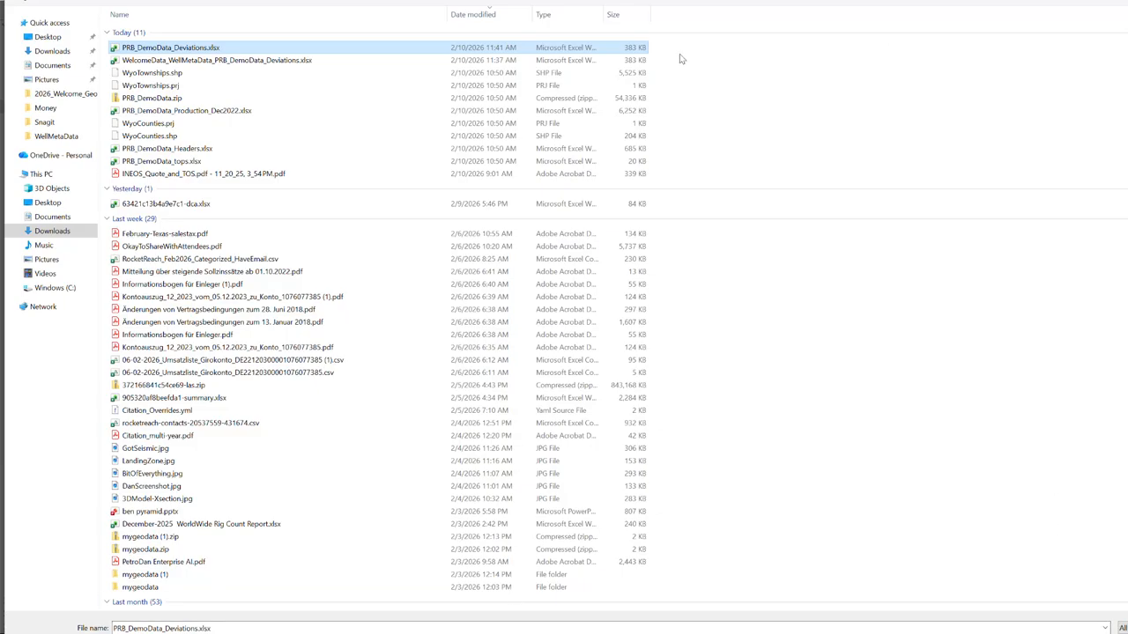
pyautogui.scroll(-3, 732, 179)
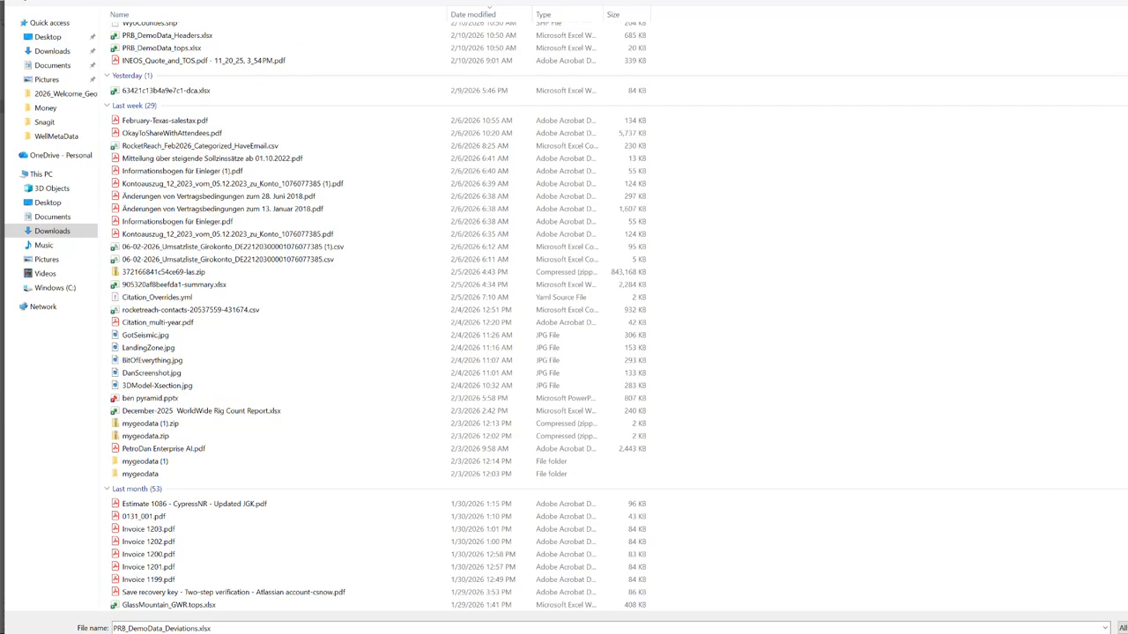
pyautogui.click(1125, 633)
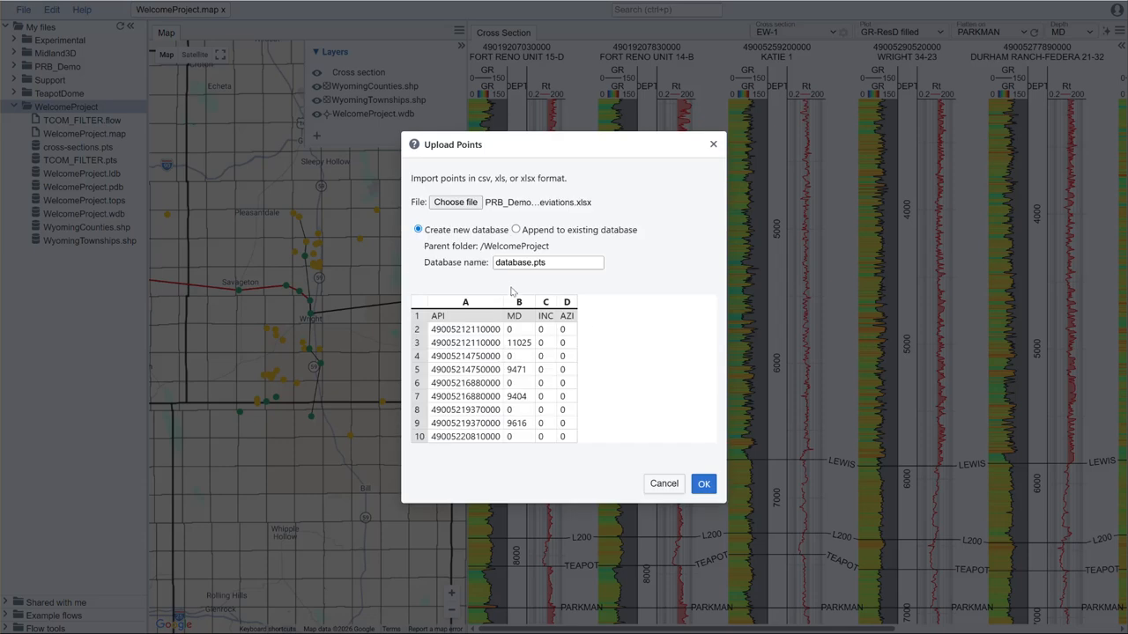
# Name the new points database WelcomeProjectDeviations.pts and upload it
pyautogui.doubleClick(530, 264)
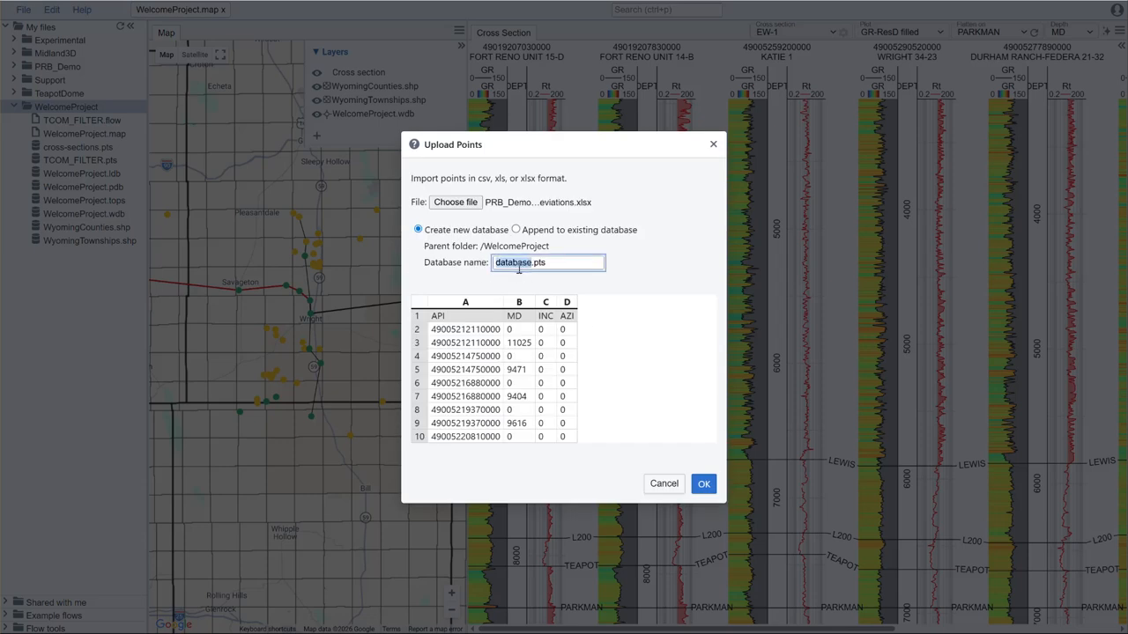
pyautogui.write('WelcomeProject_Deviations')
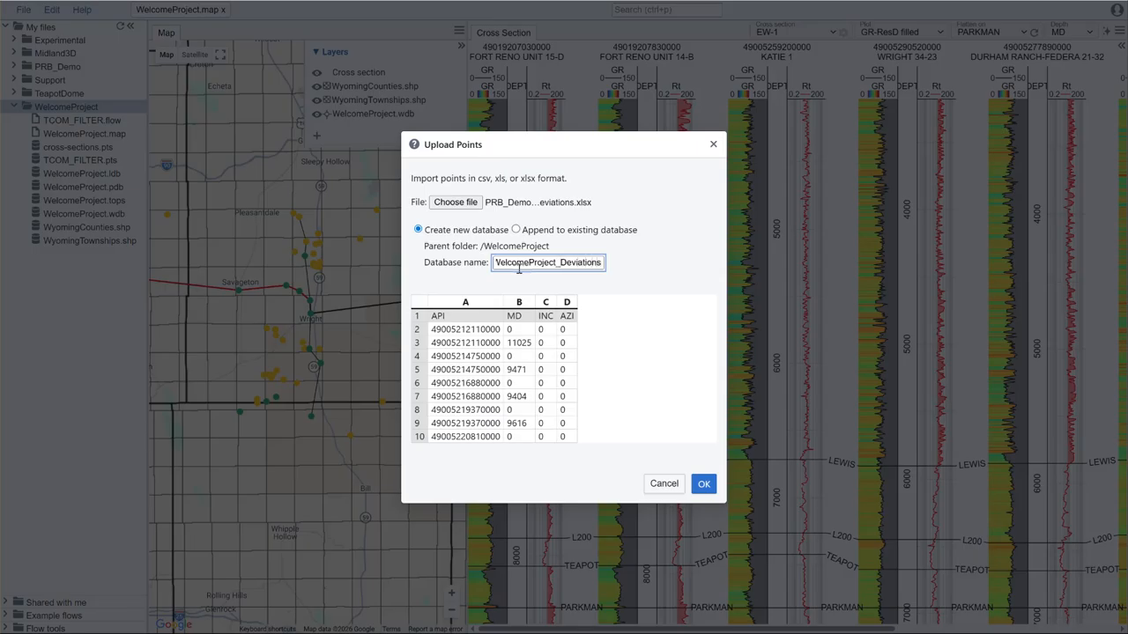
pyautogui.click(704, 485)
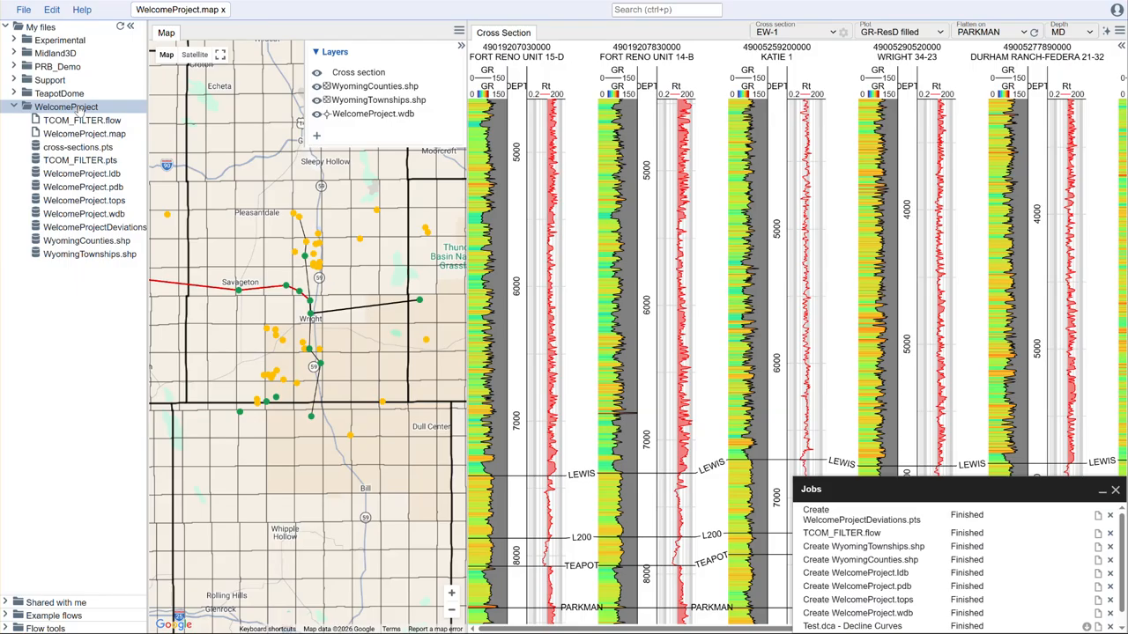
# Create a new flow named ProcessDeviations.flow in the WelcomeProject folder
pyautogui.rightClick(80, 107)
pyautogui.moveTo(132, 121)
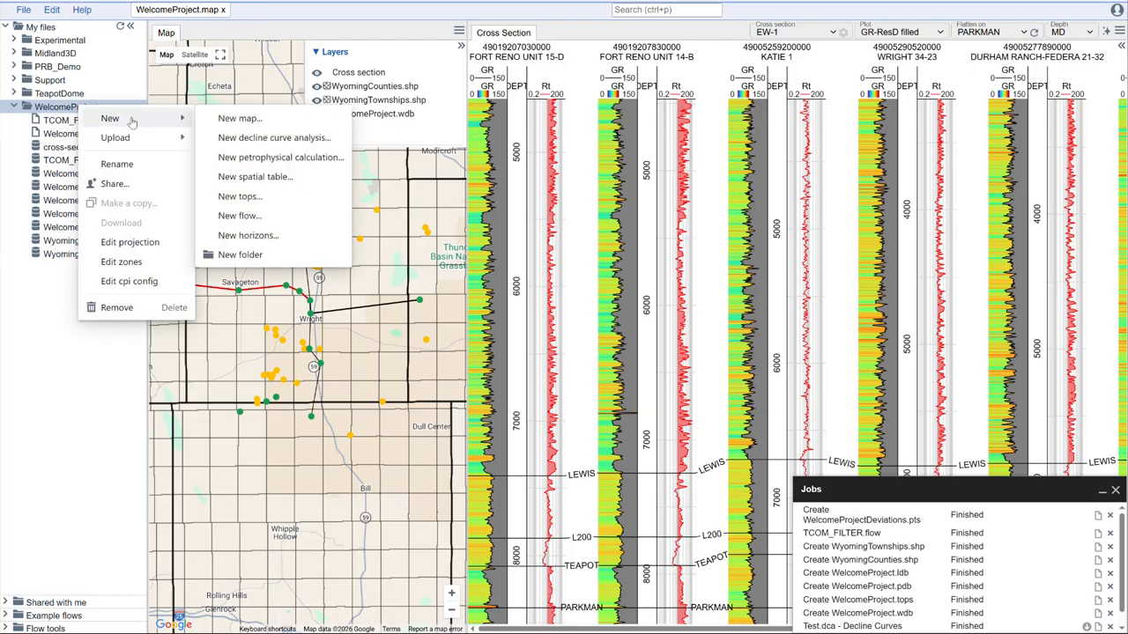
pyautogui.click(279, 216)
pyautogui.write('ProdessDeviation')
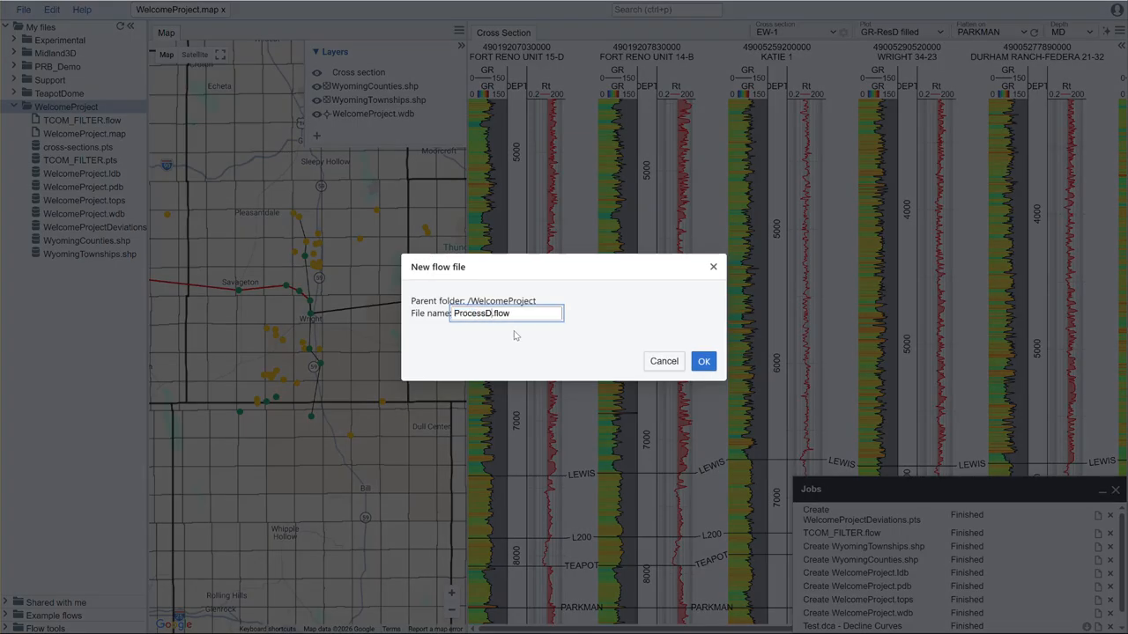
pyautogui.write('s')
pyautogui.click(704, 362)
# Add a PointsInput tool to the flow and set its points file to WelcomeProjectDeviations.pts
pyautogui.click(173, 28)
pyautogui.write('pointin')
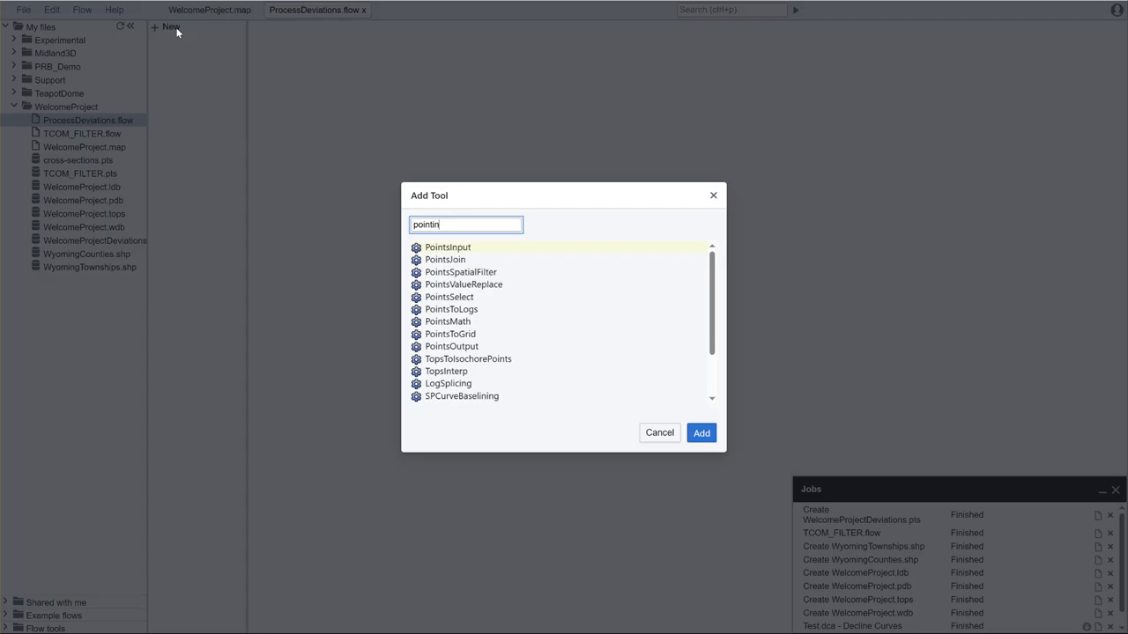
pyautogui.press('Return')
pyautogui.click(373, 35)
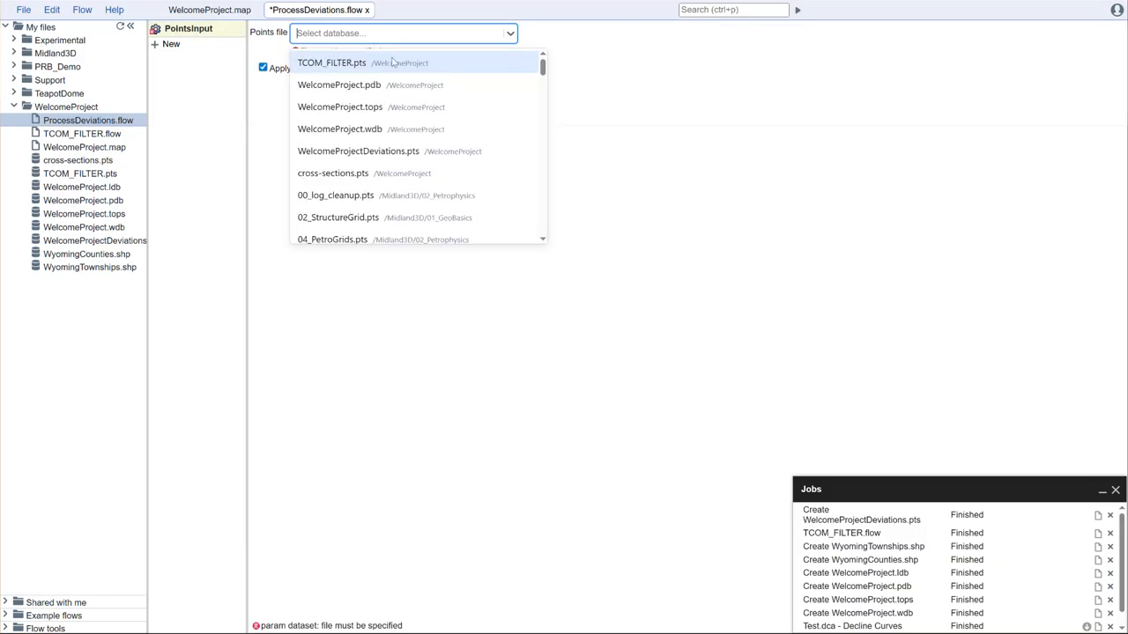
pyautogui.click(379, 151)
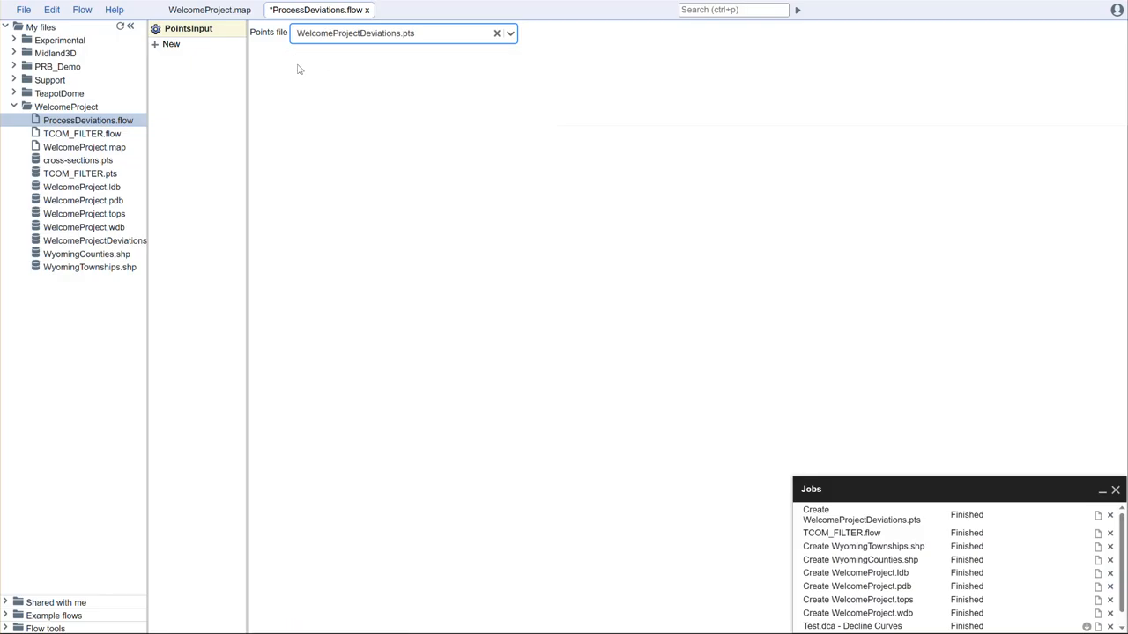
# Add a DeviationsToXYZ tool to the flow after PointsInput
pyautogui.click(172, 45)
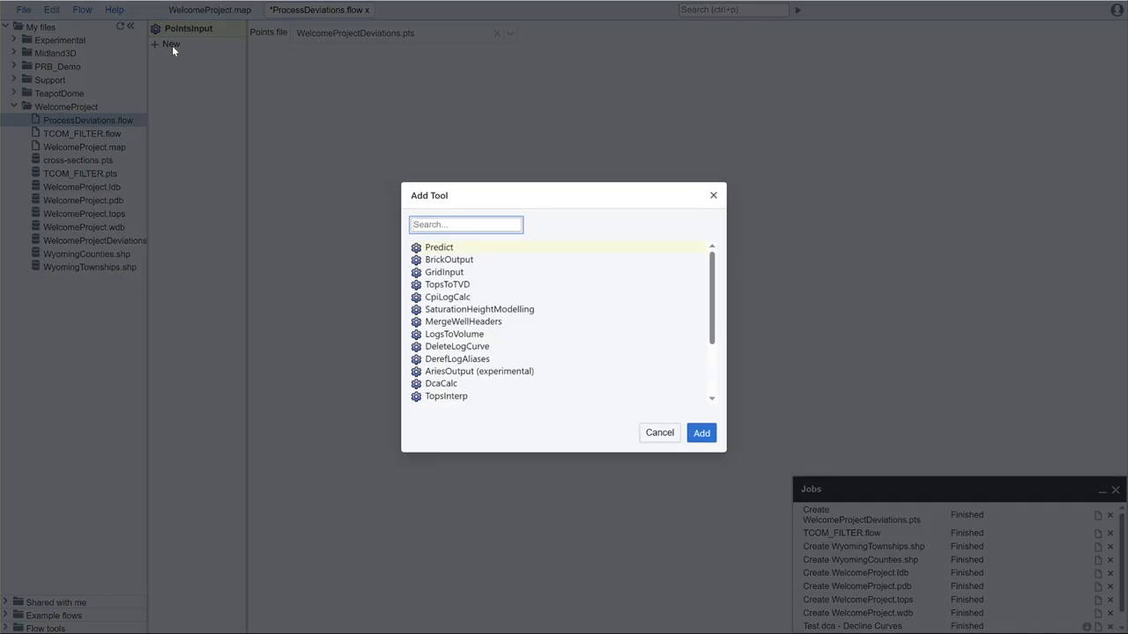
pyautogui.write('deviat')
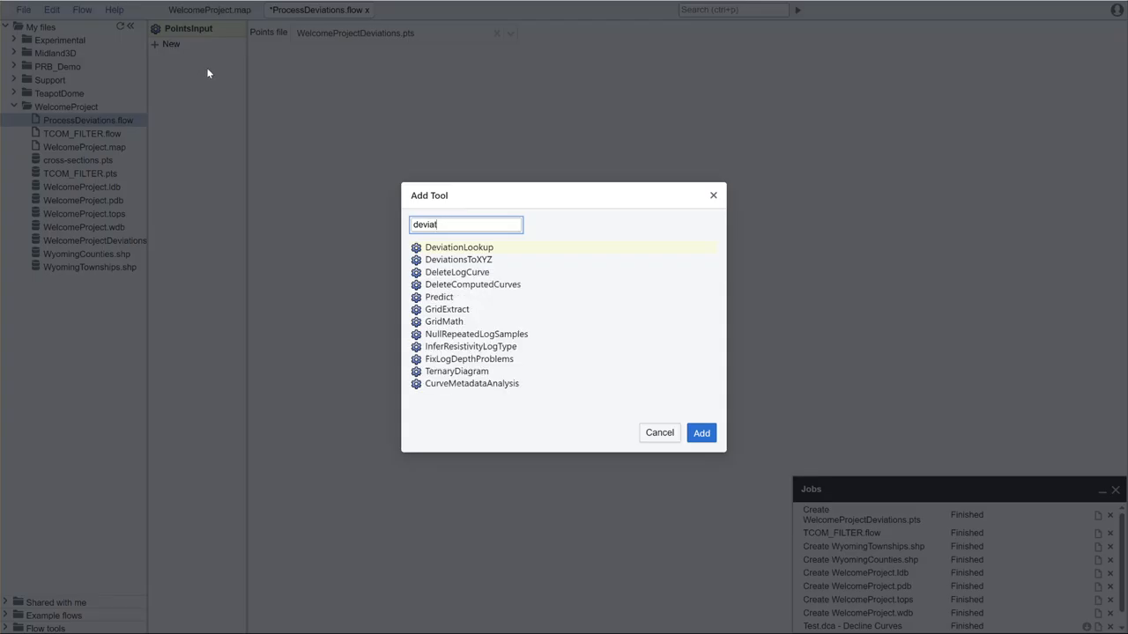
pyautogui.click(484, 260)
pyautogui.click(702, 433)
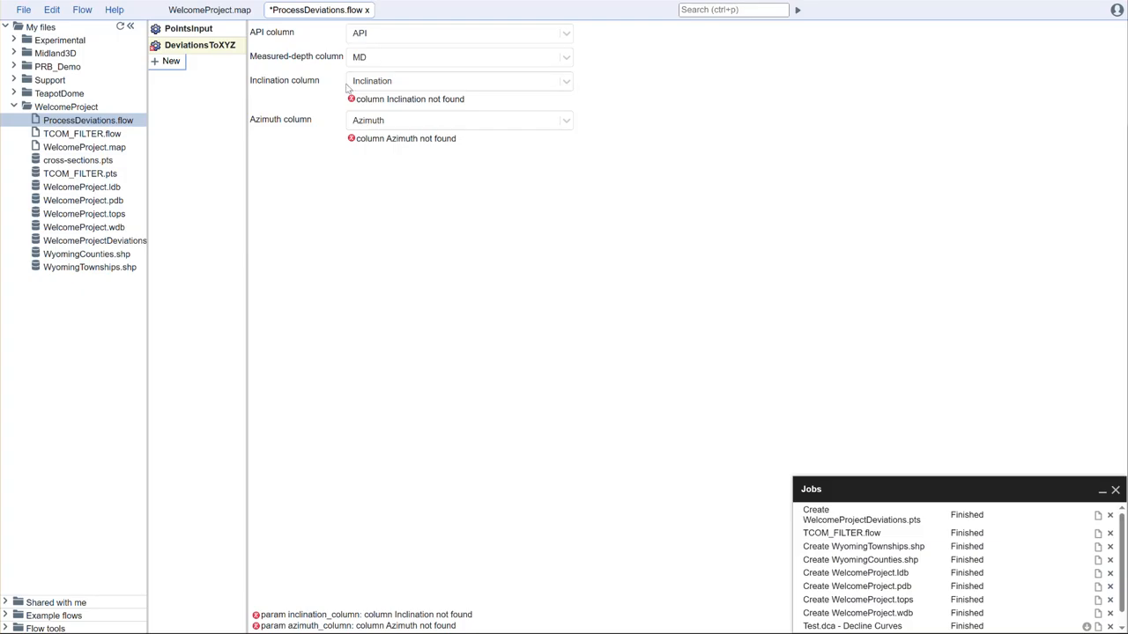
# Set the DeviationsToXYZ inclination column to INC and the azimuth column to AZI
pyautogui.click(468, 85)
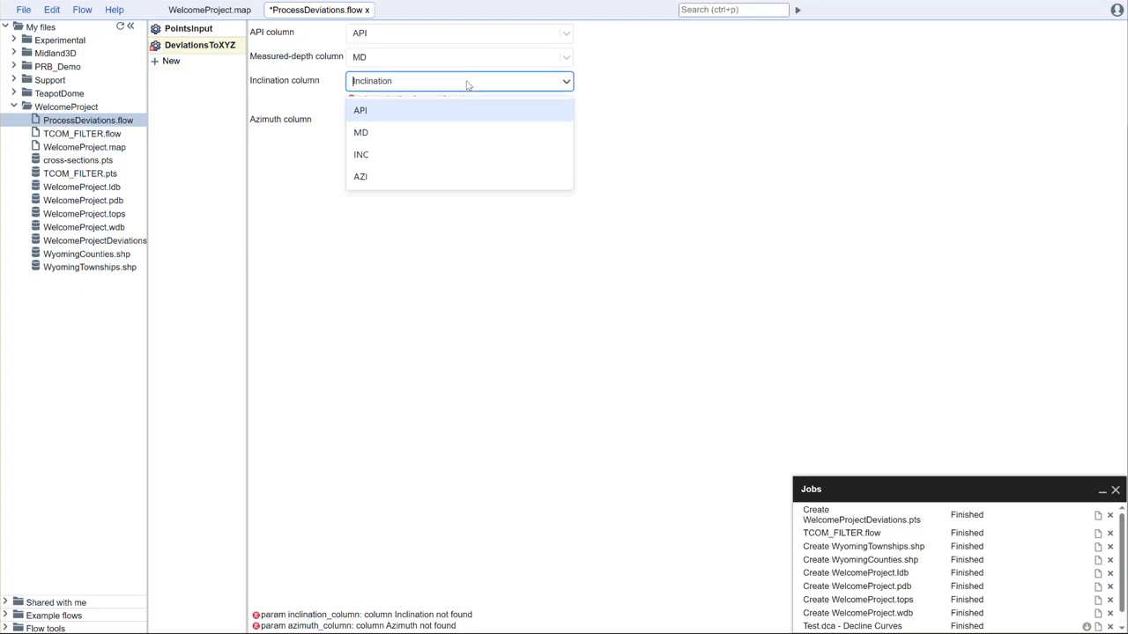
pyautogui.click(393, 156)
pyautogui.click(396, 107)
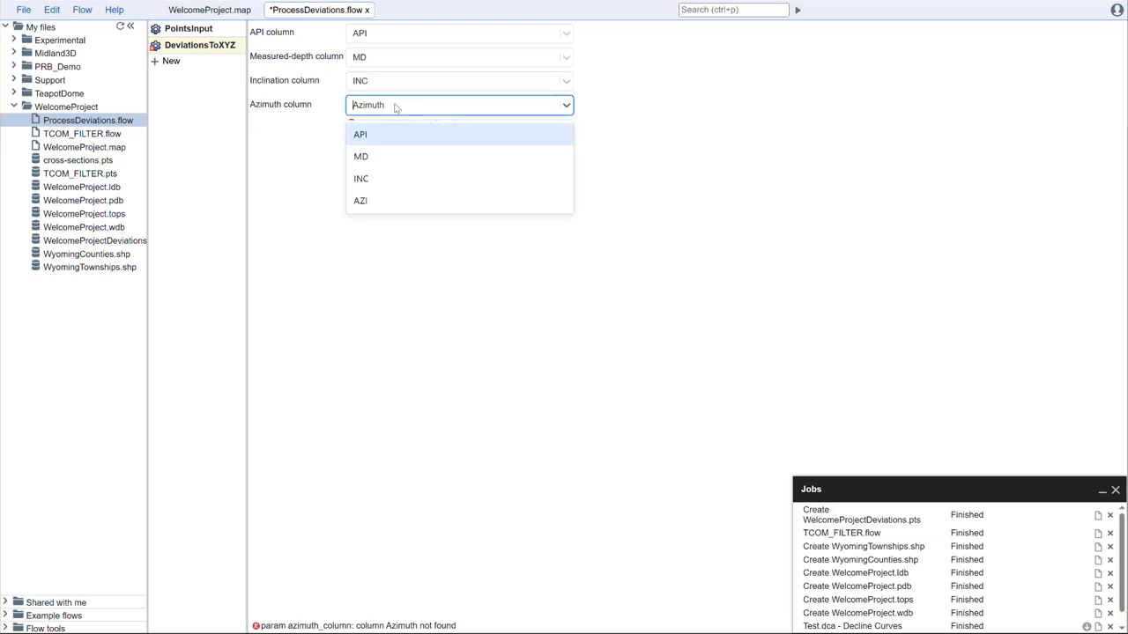
pyautogui.click(381, 200)
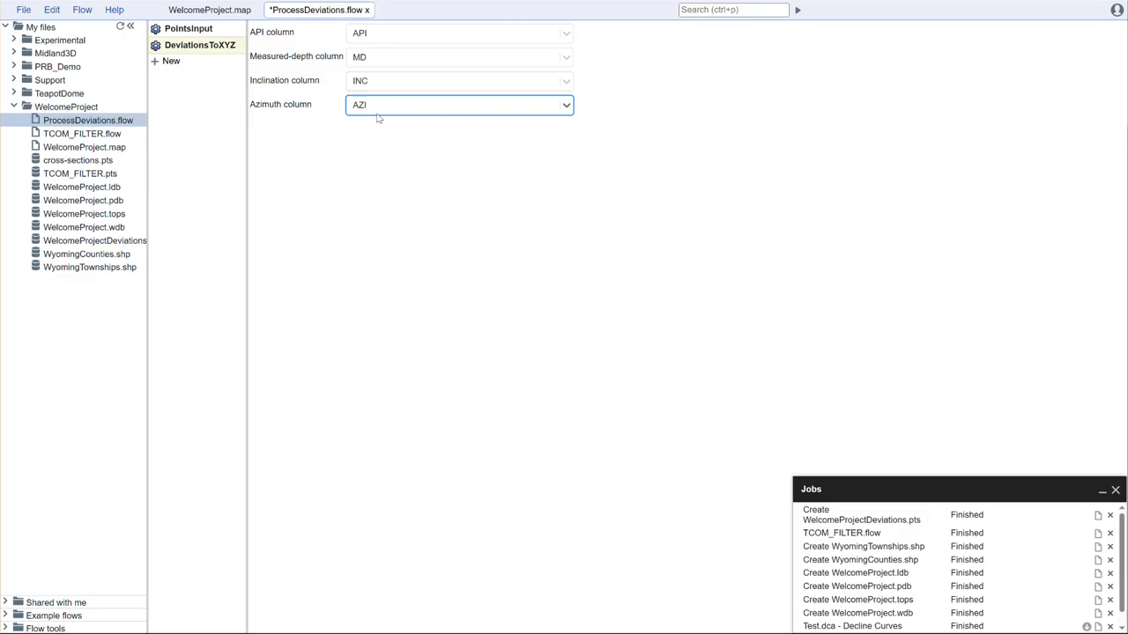
# Add a PointsOutput tool with the filename ProcessedDeviations.pts and run the flow
pyautogui.click(176, 61)
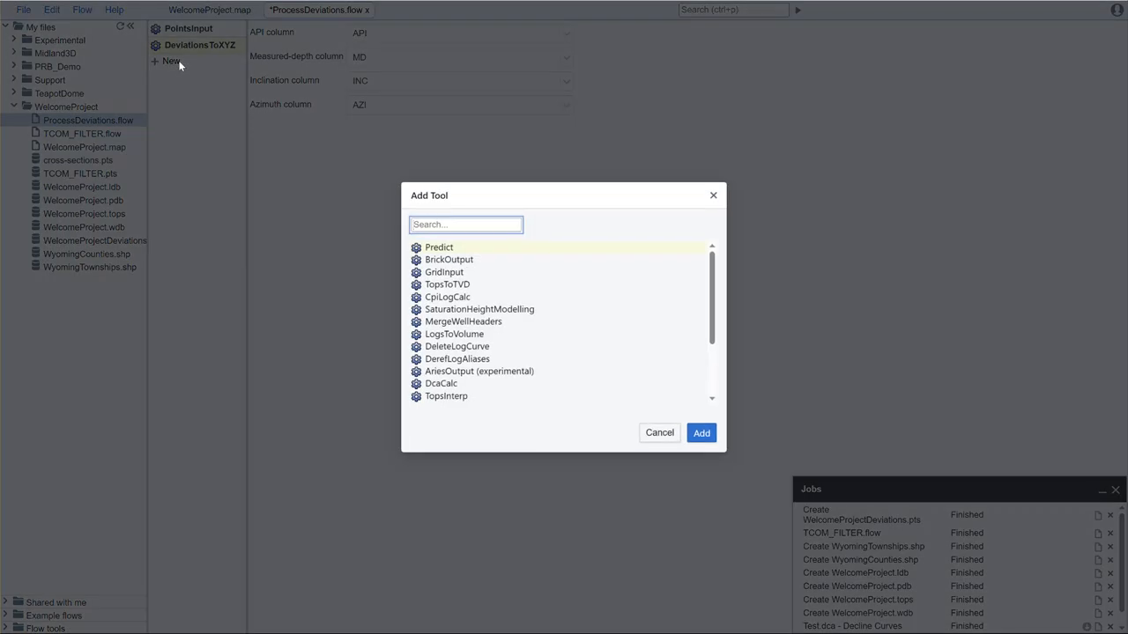
pyautogui.write('pointsout')
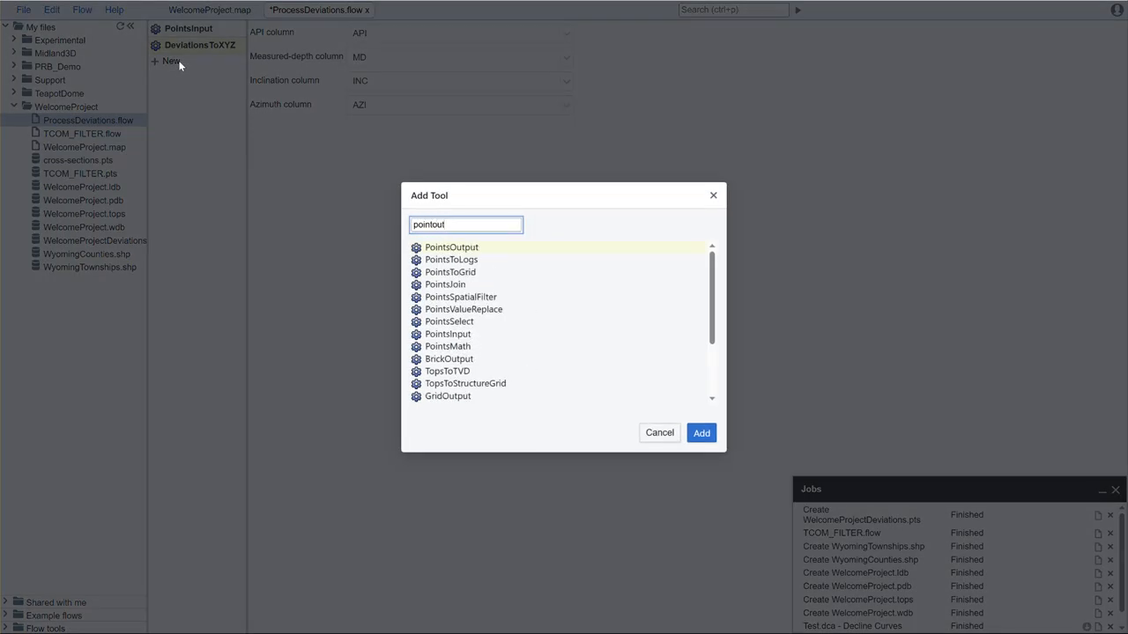
pyautogui.press('Return')
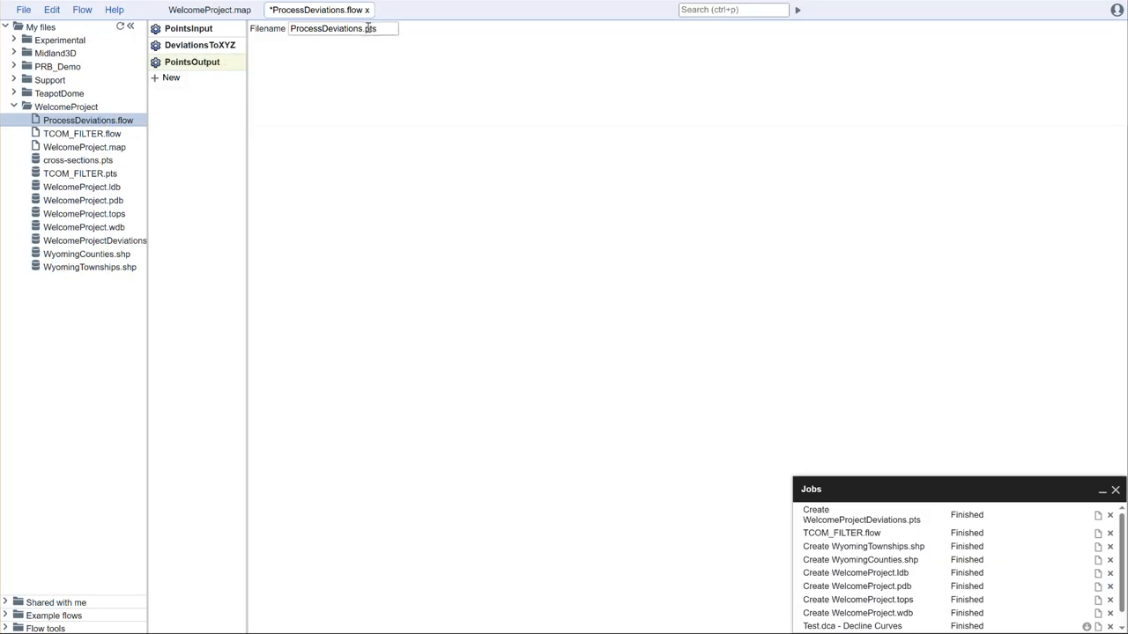
pyautogui.click(319, 29)
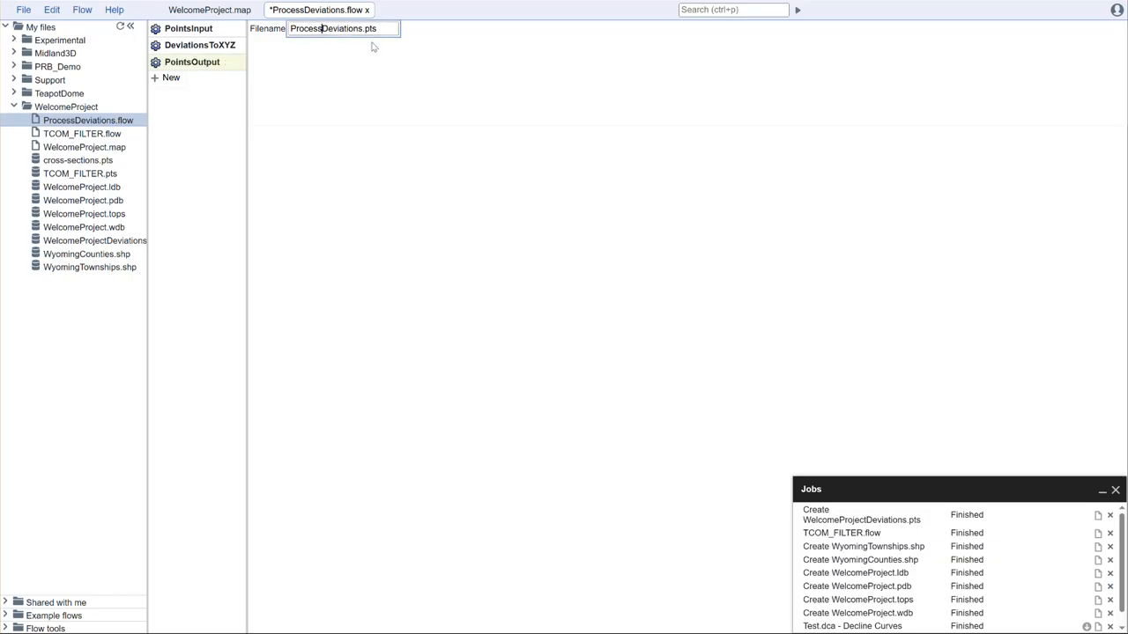
pyautogui.write('ed')
pyautogui.press('Return')
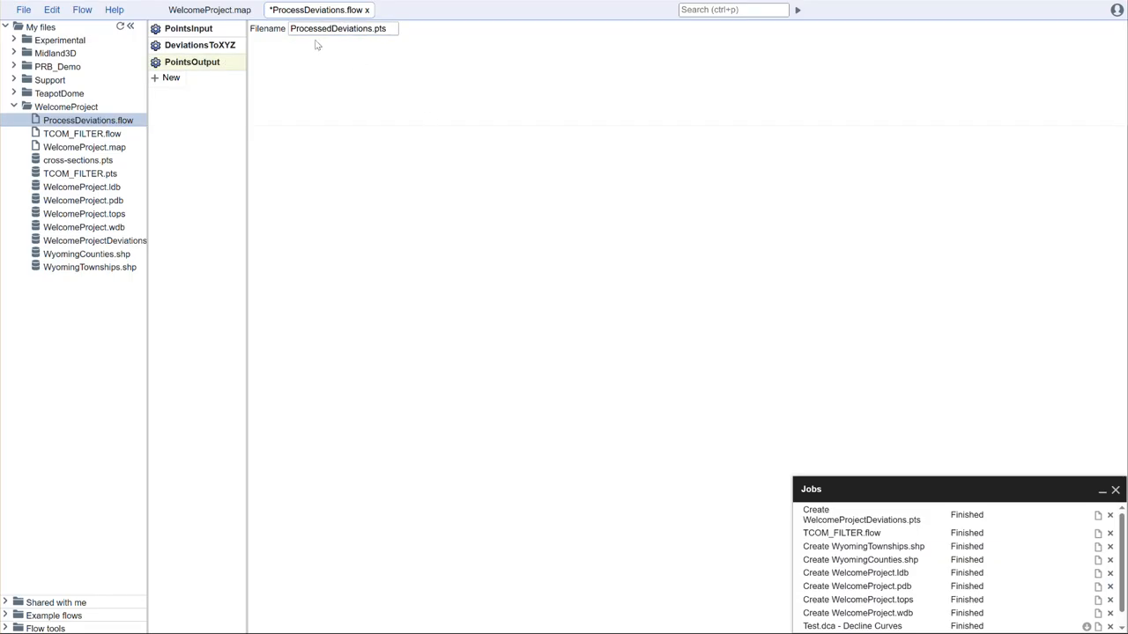
pyautogui.click(798, 12)
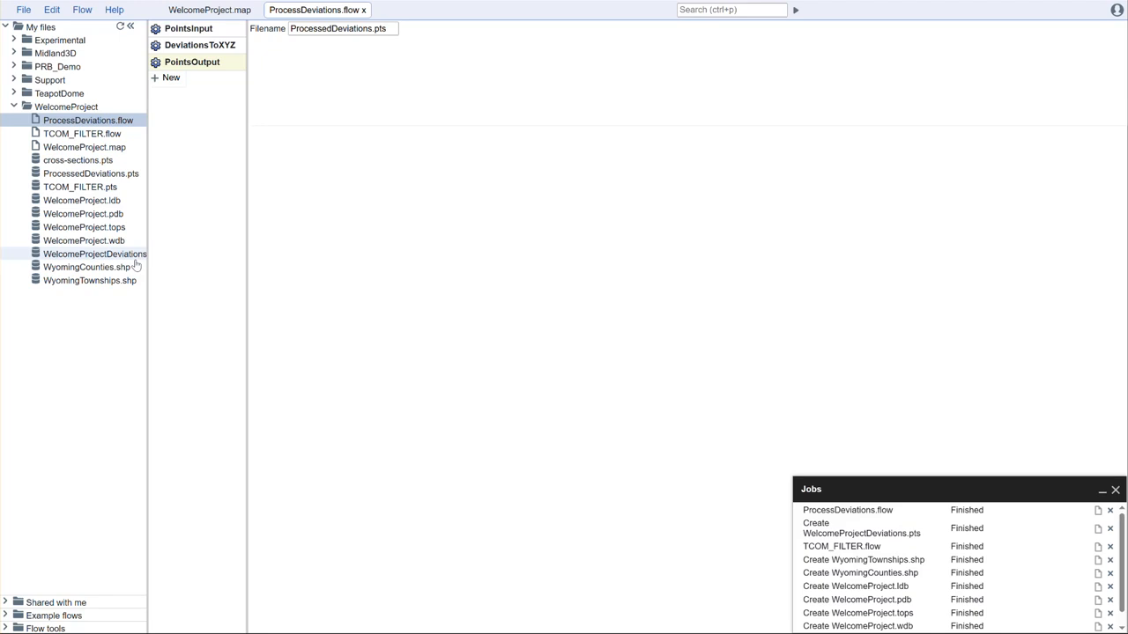
# Open ProcessedDeviations.pts and examine the TVD, DX, DY, inclination and azimuth values of a deviated well on the later pages
pyautogui.click(91, 179)
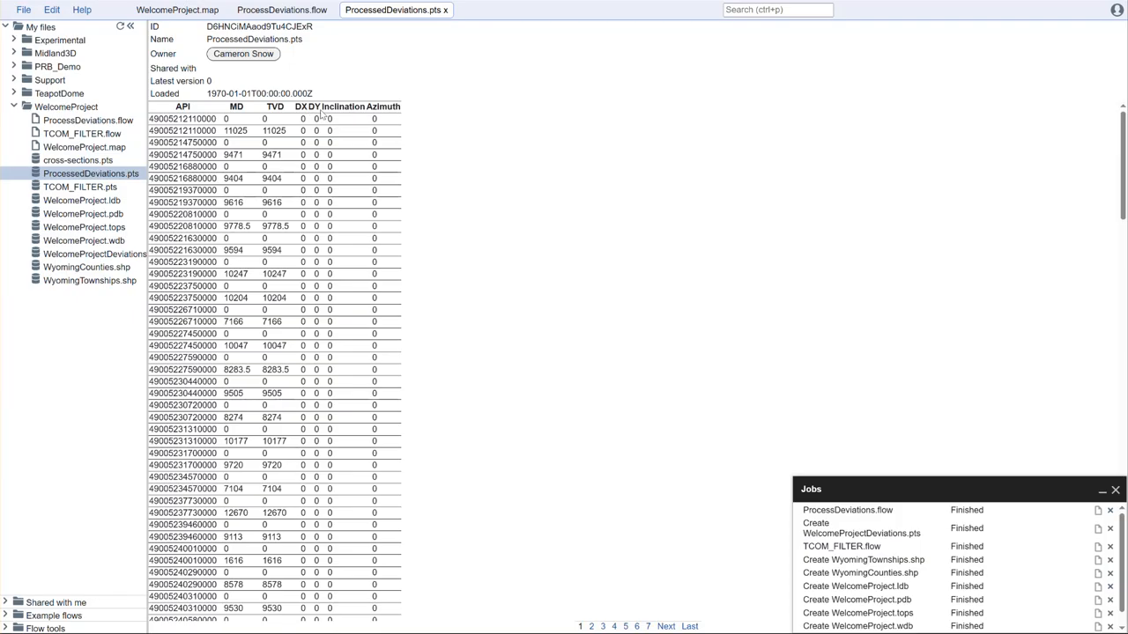
pyautogui.click(689, 627)
pyautogui.click(668, 626)
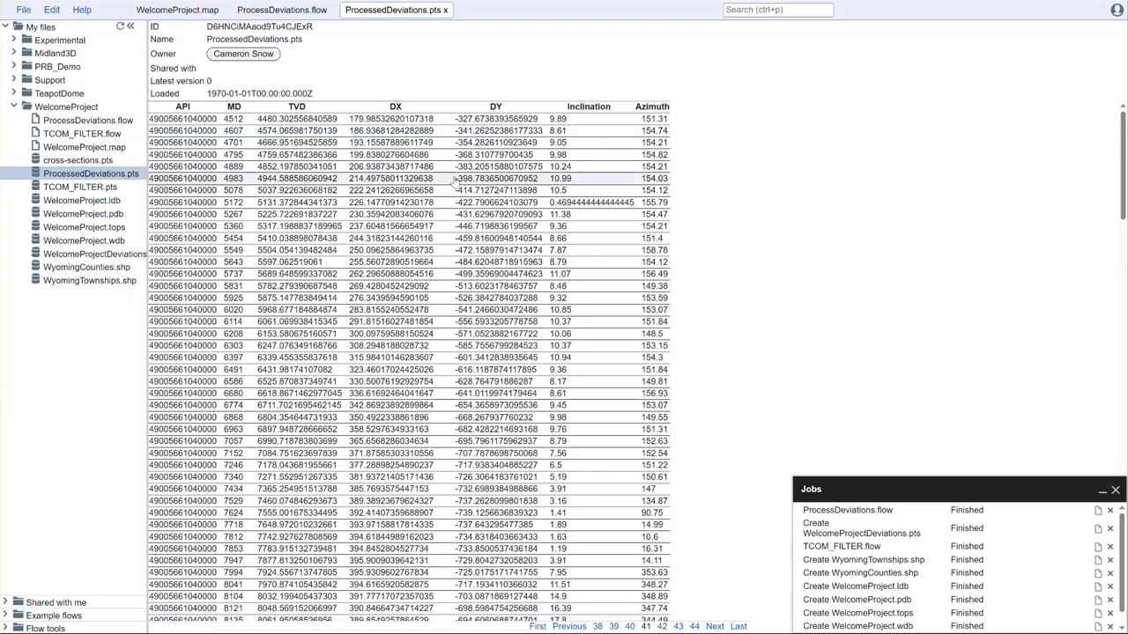
pyautogui.scroll(-5, 455, 180)
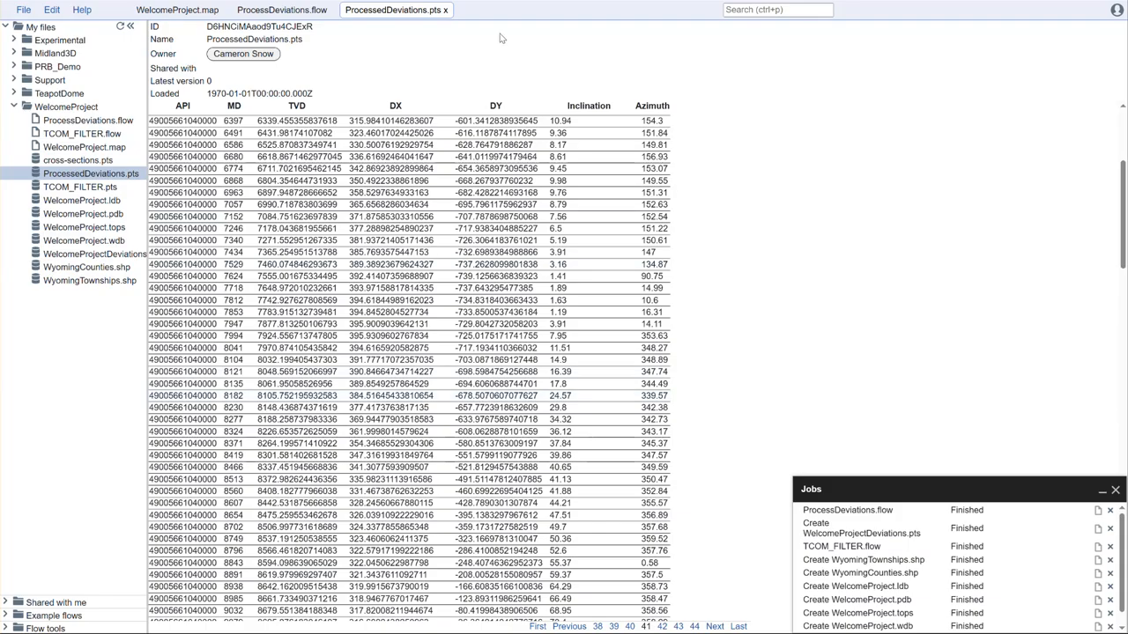
# Close ProcessedDeviations.pts and ProcessDeviations.flow to return to WelcomeProject.map, and minimize the Jobs window
pyautogui.click(445, 10)
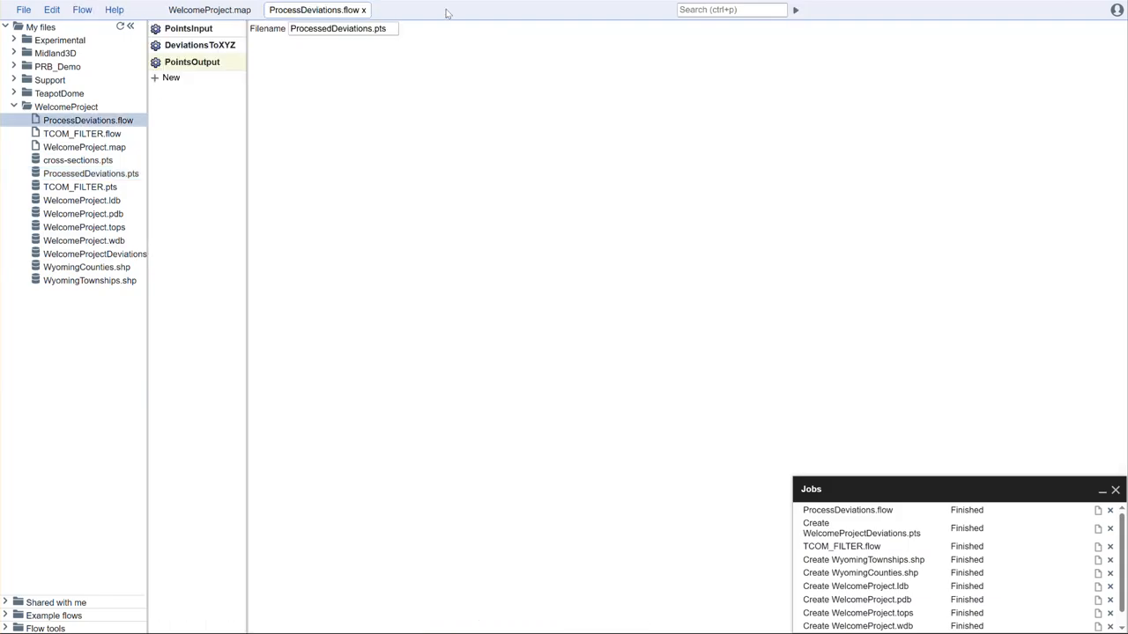
pyautogui.click(364, 10)
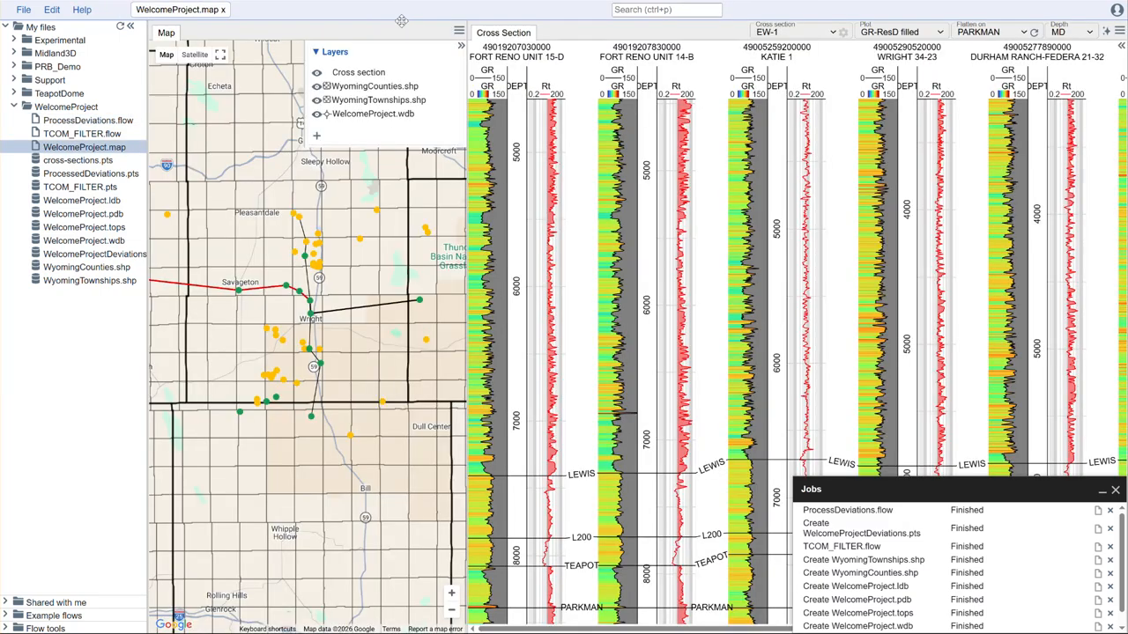
pyautogui.click(1102, 490)
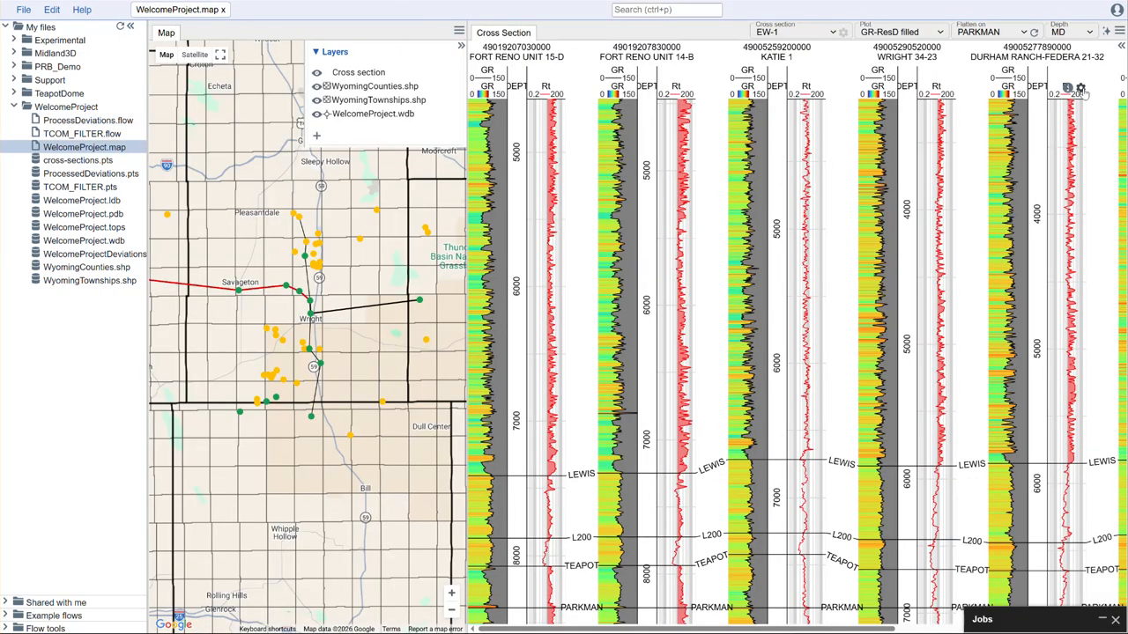
# Set the cross section's deviations data source to ProcessedDeviations.pts from WelcomeProject and collapse the cross section settings
pyautogui.click(1122, 47)
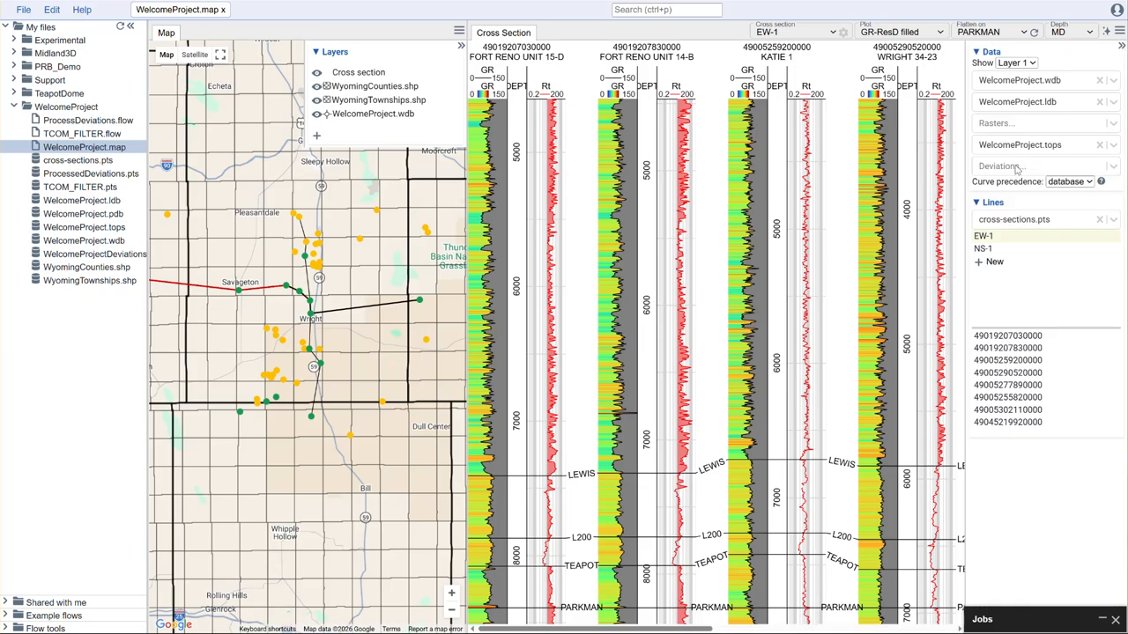
pyautogui.click(1042, 168)
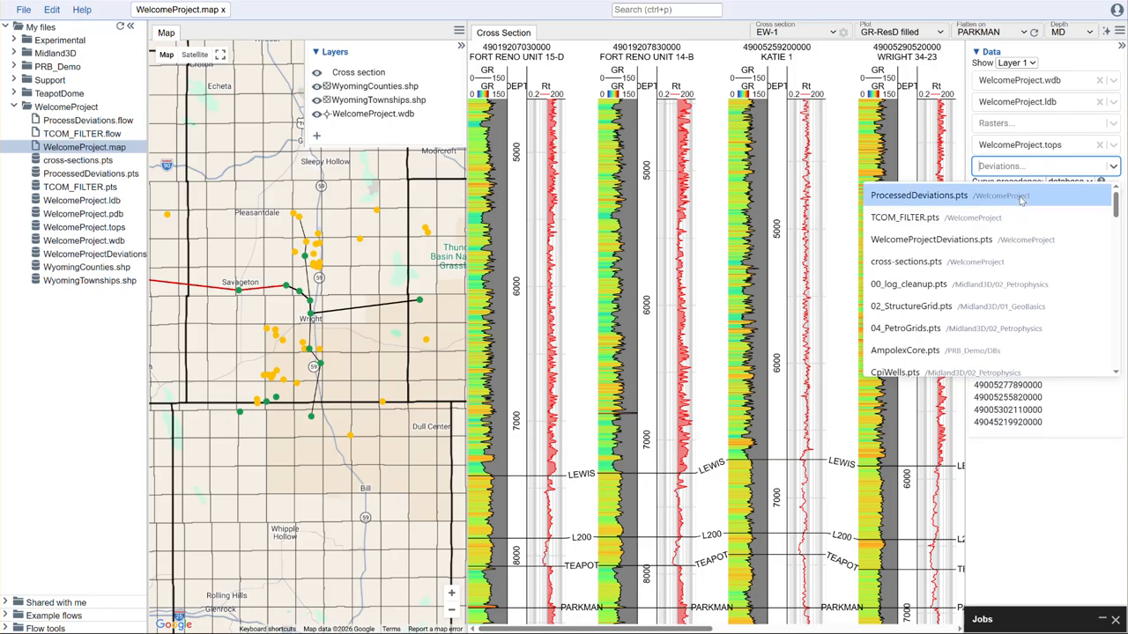
pyautogui.click(1021, 200)
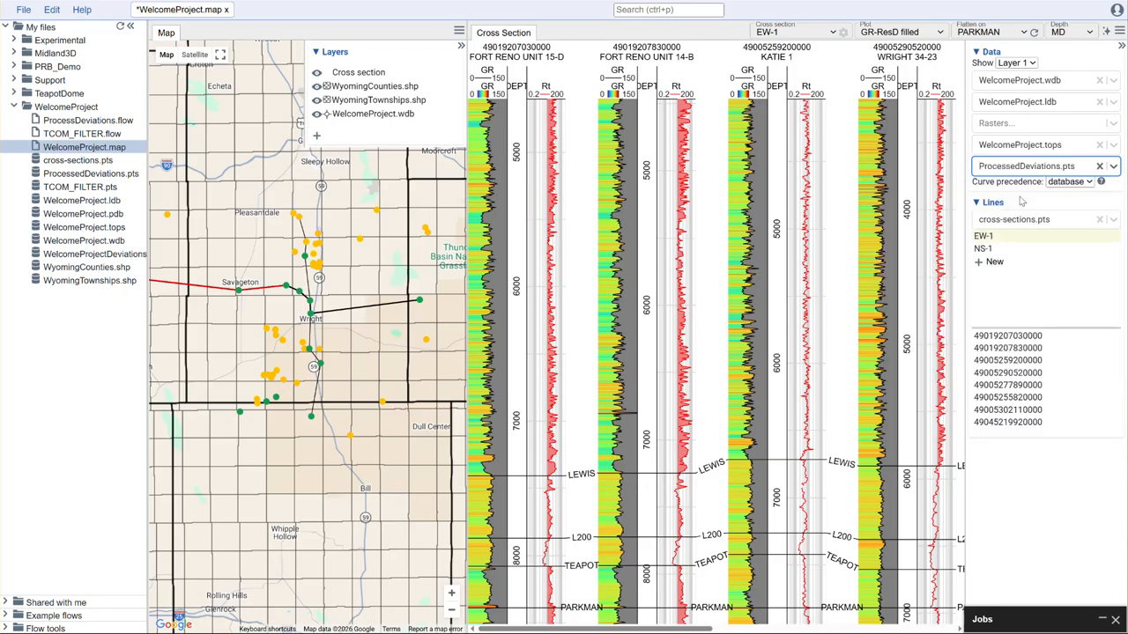
pyautogui.click(1120, 49)
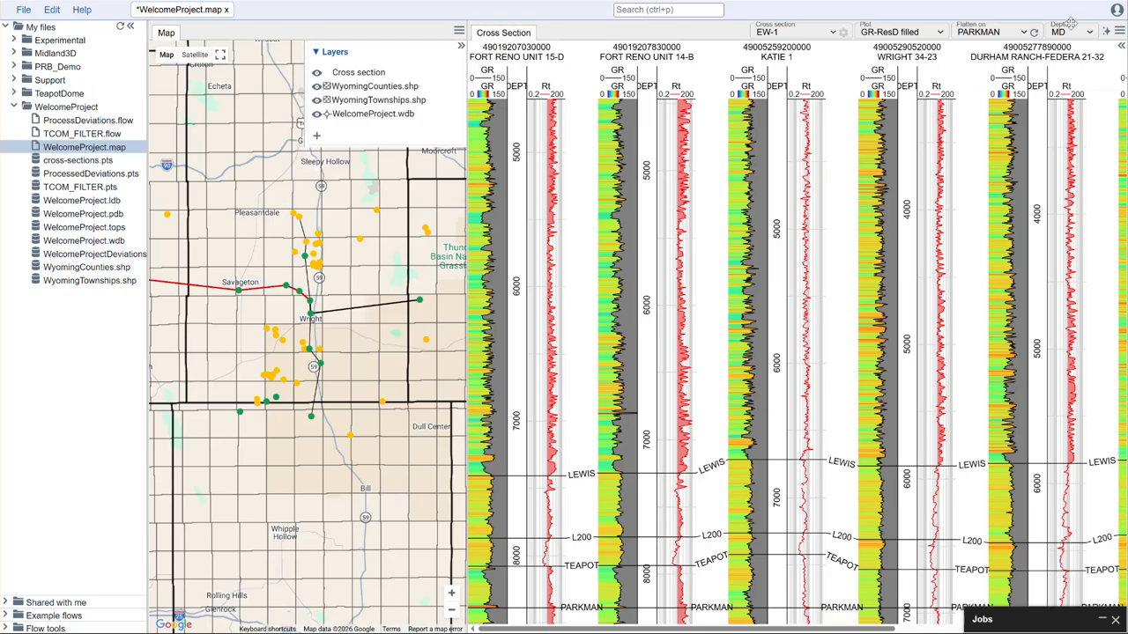
# Compare the EW-1 cross section in TVD and TVDSS depth, and return its depth reference to MD
pyautogui.click(1084, 33)
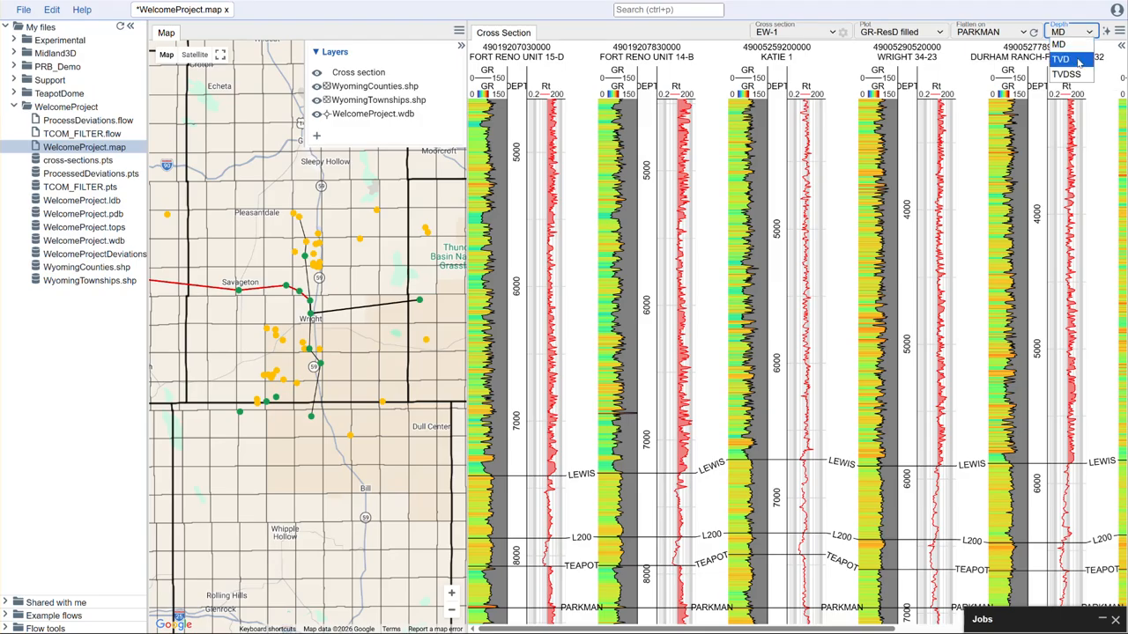
pyautogui.click(1079, 62)
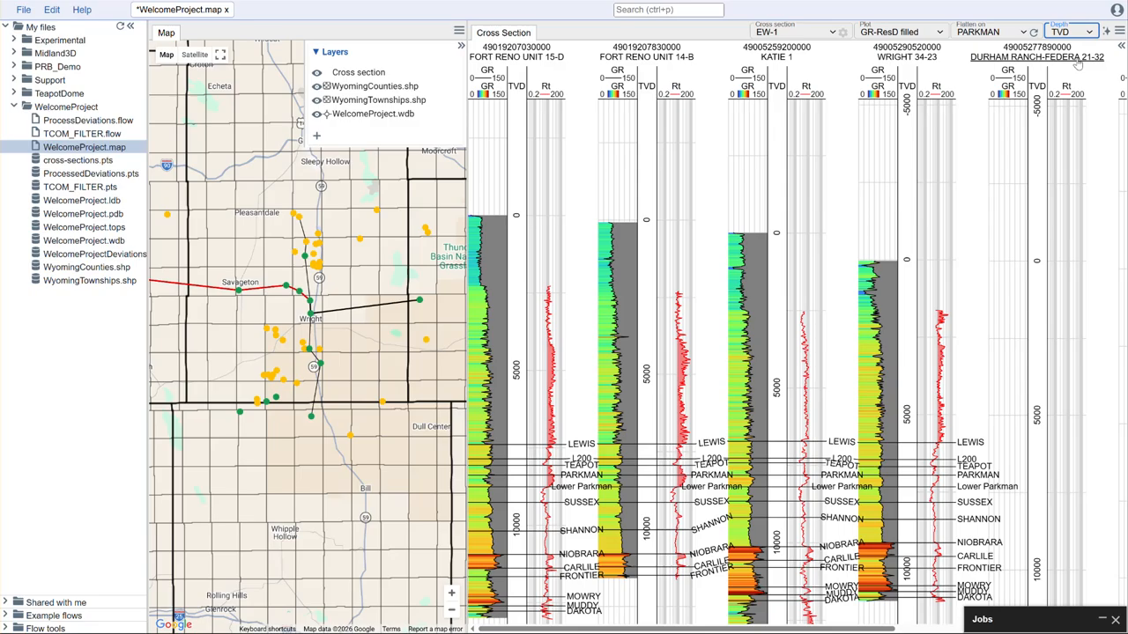
pyautogui.click(1070, 32)
pyautogui.click(1075, 75)
pyautogui.click(1080, 33)
pyautogui.click(1064, 45)
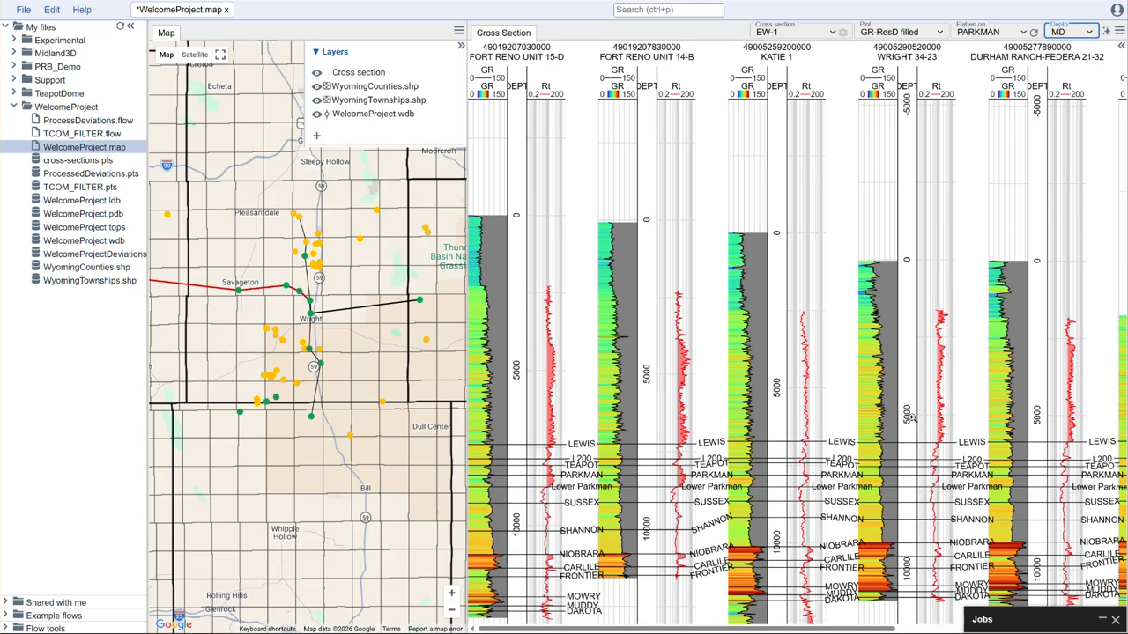
pyautogui.moveTo(911, 421); pyautogui.dragTo(926, 608)
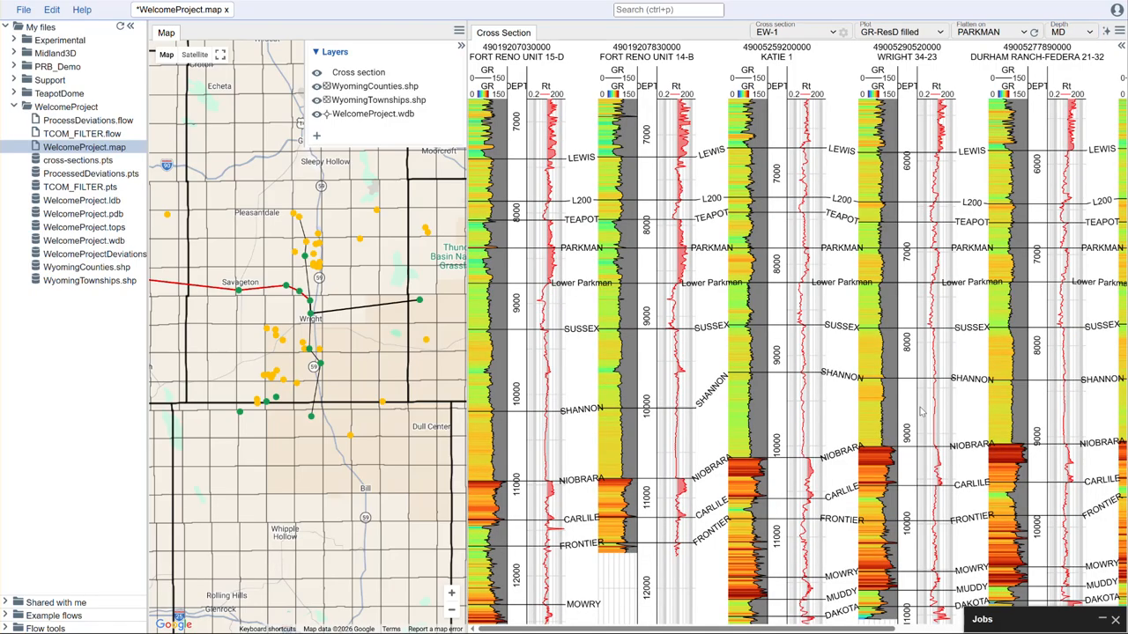